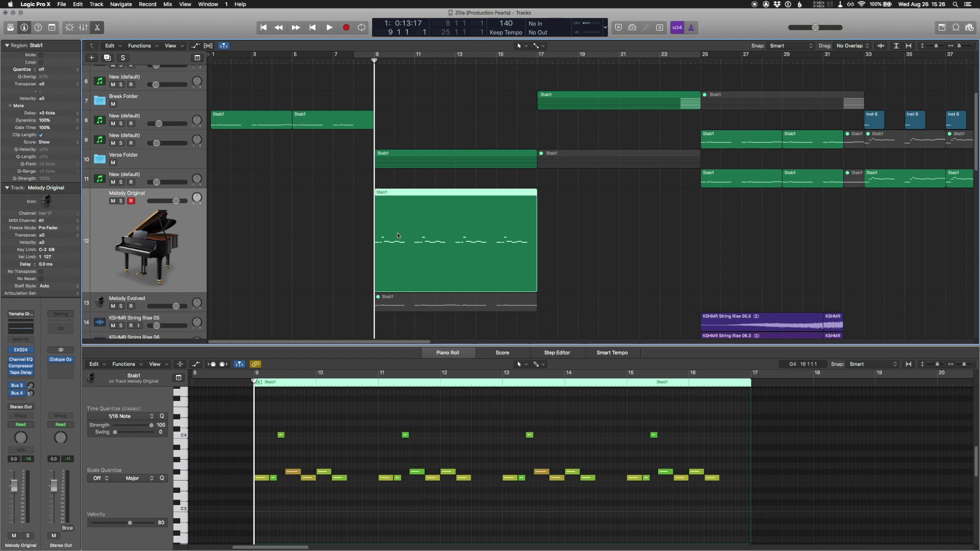
# Mute the Melody Original region and reselect it.
pyautogui.hotkey('ctrl', 'm')
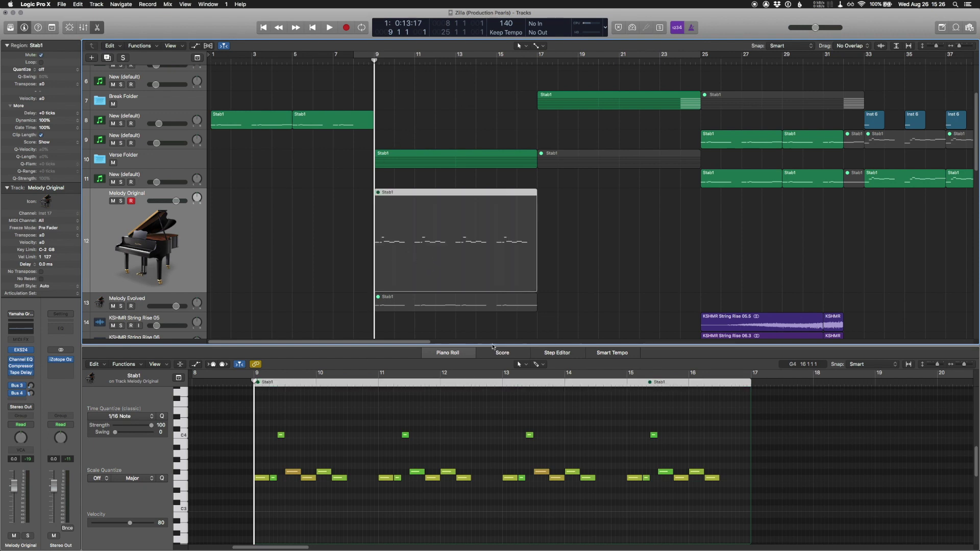
pyautogui.click(335, 251)
pyautogui.click(434, 247)
# Move the playhead to bar 8 and play the arrangement cycling over bars 9 to 25.
pyautogui.moveTo(374, 60); pyautogui.dragTo(353, 61)
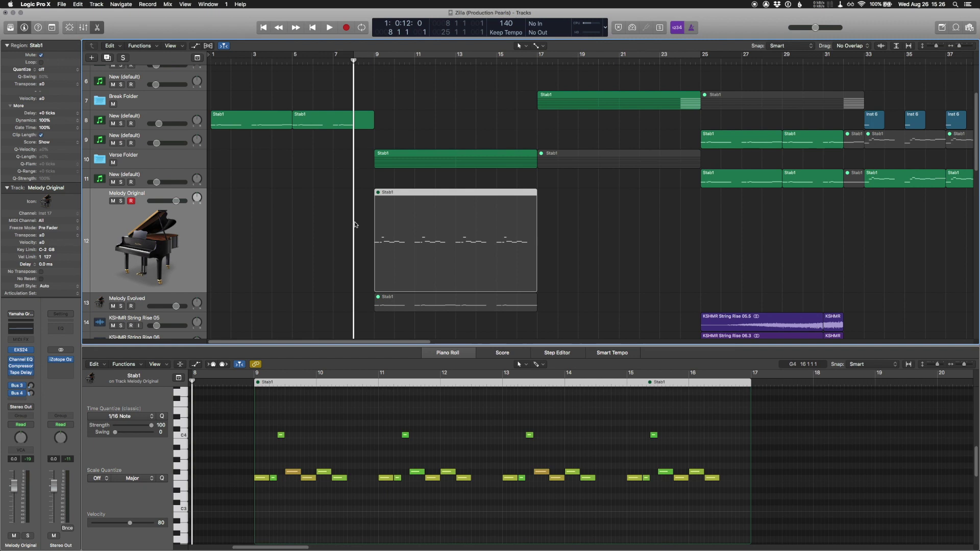
pyautogui.click(355, 224)
pyautogui.press('c')
pyautogui.press('space')
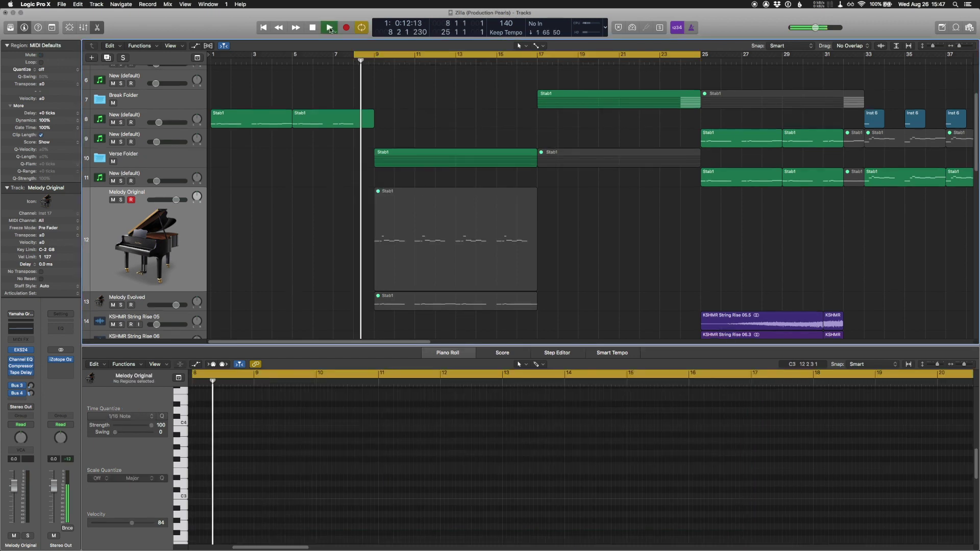
pyautogui.click(436, 254)
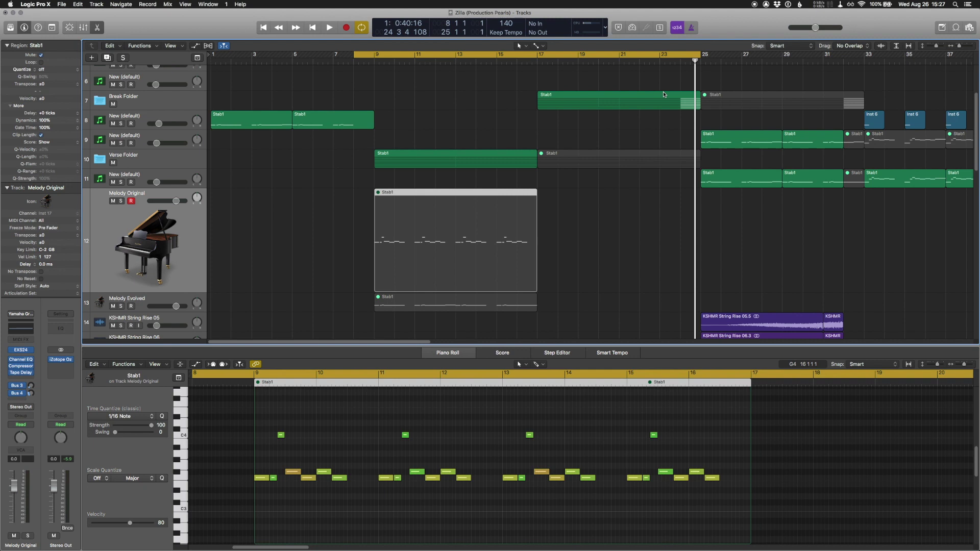
# Select the Melody Evolved track header to edit that track instead of Melody Original.
pyautogui.click(504, 302)
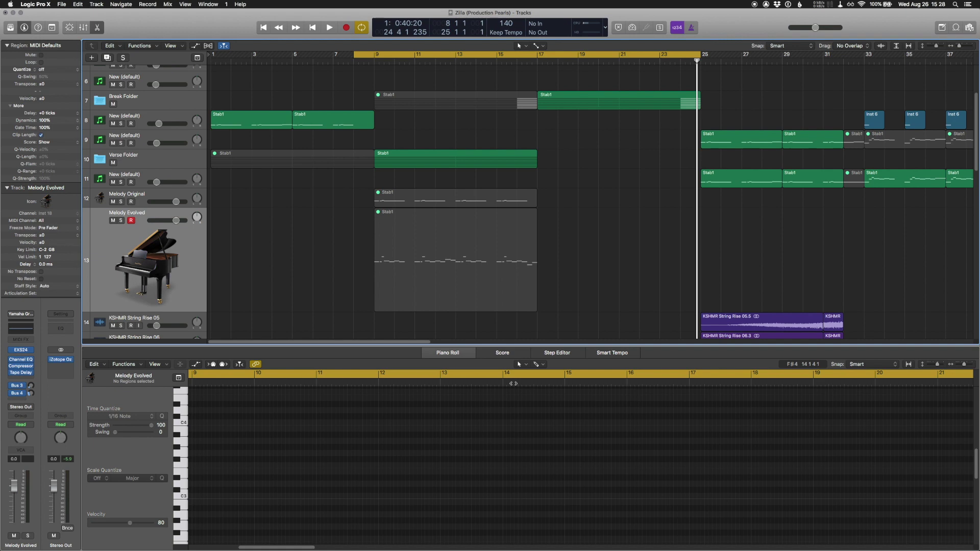
# Show Melody Original's notes, then alternate with Melody Evolved to compare their Piano Roll notes.
pyautogui.click(454, 198)
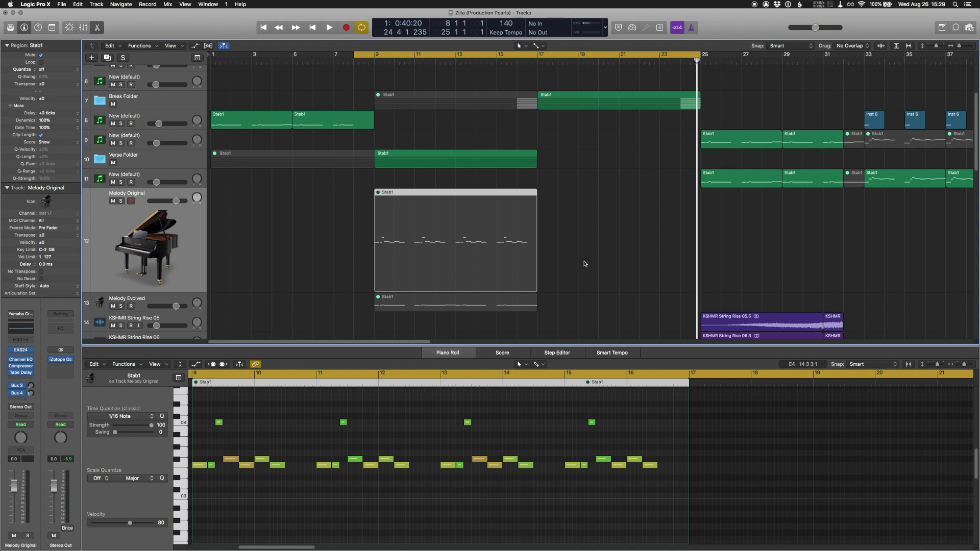
pyautogui.press('Down')
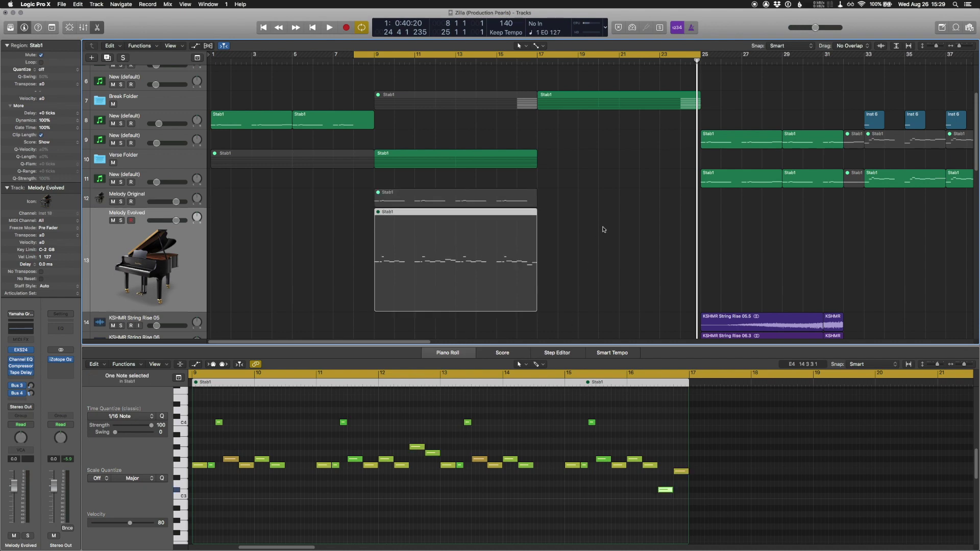
pyautogui.press('Up')
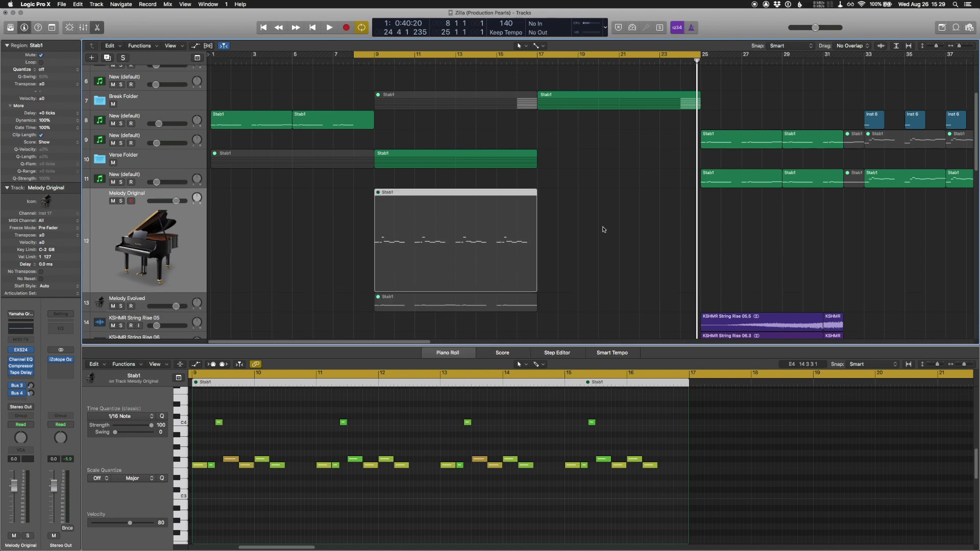
pyautogui.press('Down')
pyautogui.press('Up')
pyautogui.press('Down')
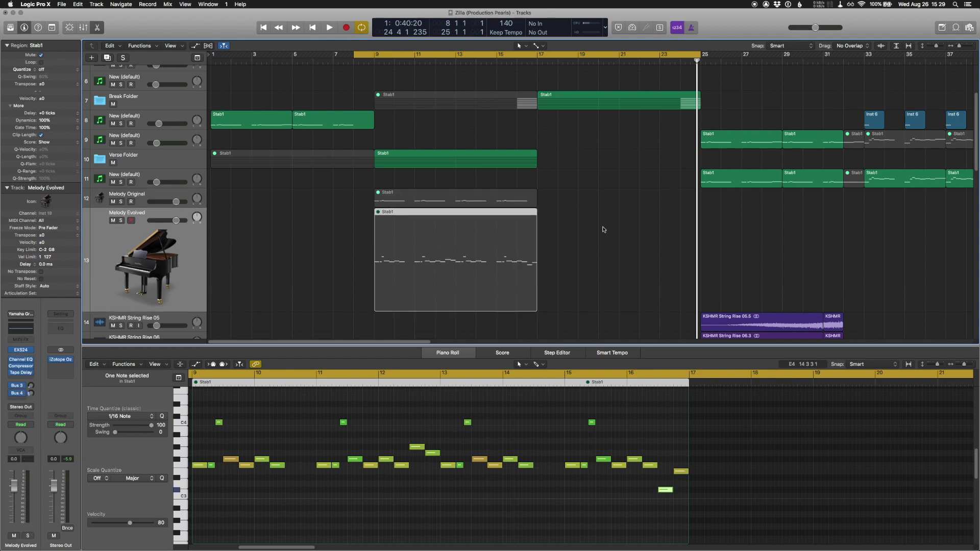
pyautogui.press('Up')
pyautogui.press('Down')
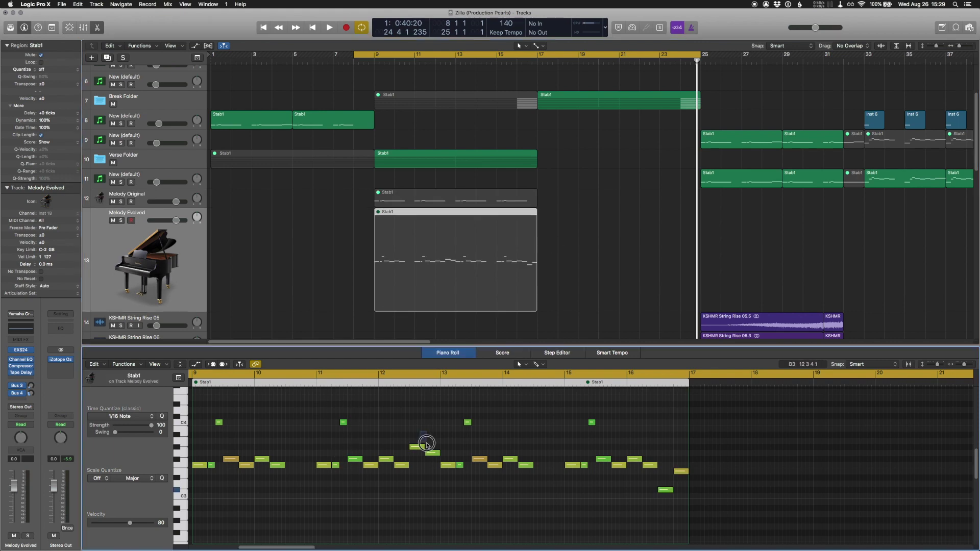
# Inspect Piano Roll notes, including G3 near bar 12 and the low added note near bar 16, then reselect Melody Original.
pyautogui.moveTo(421, 434); pyautogui.dragTo(439, 463)
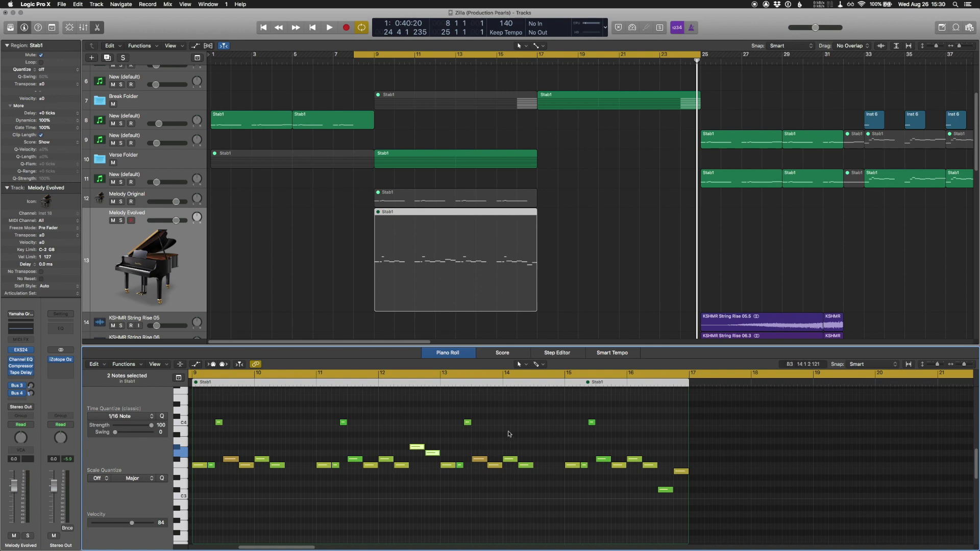
pyautogui.click(236, 497)
pyautogui.moveTo(197, 495); pyautogui.dragTo(515, 520)
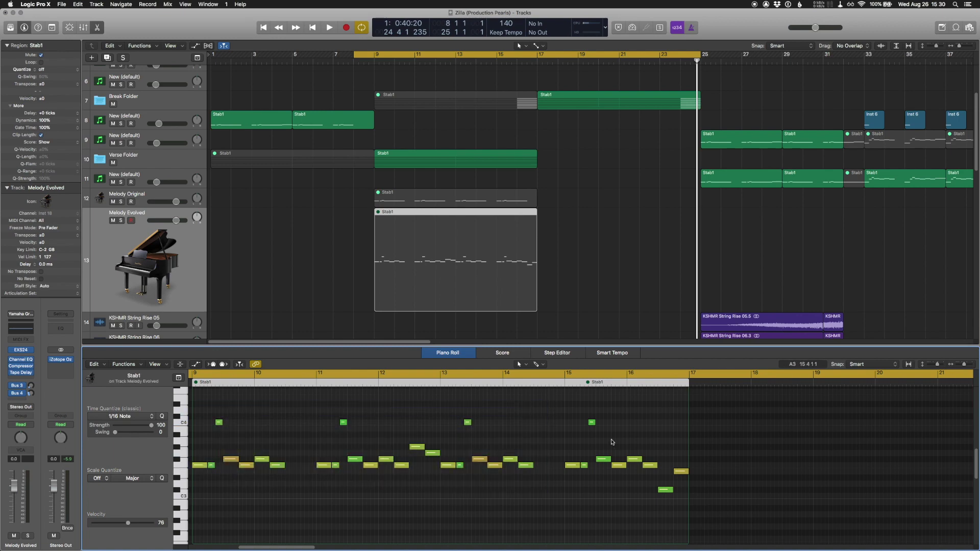
pyautogui.moveTo(575, 508); pyautogui.dragTo(684, 467)
pyautogui.click(417, 447)
pyautogui.click(666, 490)
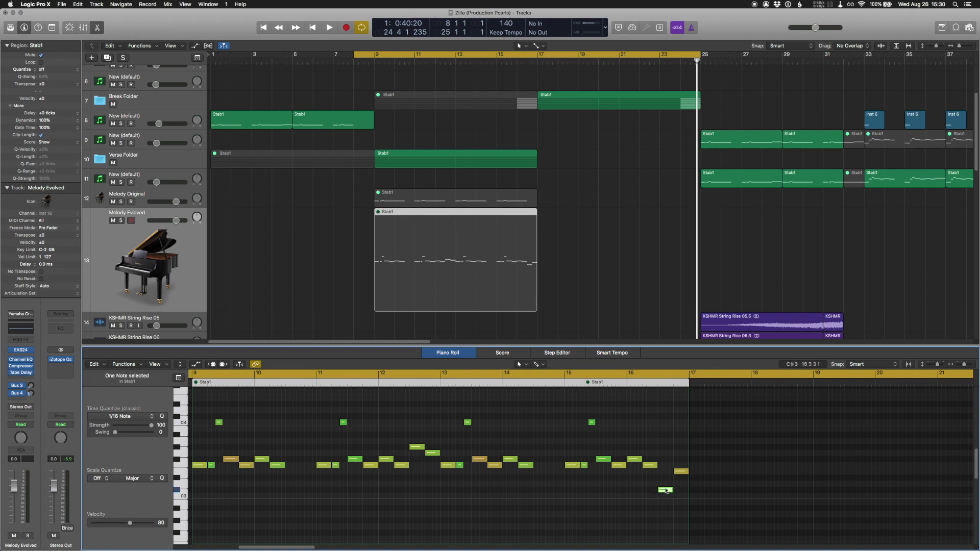
pyautogui.click(666, 490)
pyautogui.click(452, 198)
# Set a cycle range over bars 9 to 17 and solo the melody track.
pyautogui.click(395, 60)
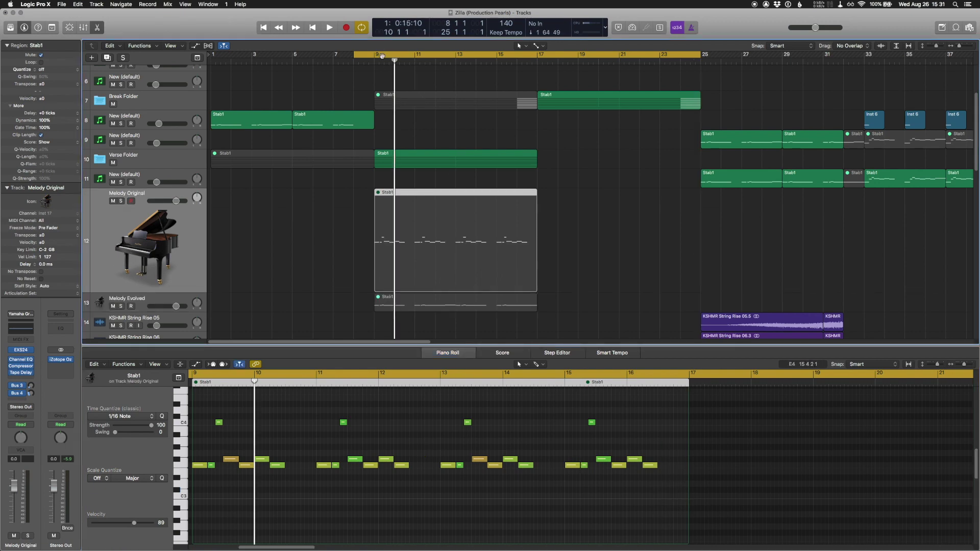
pyautogui.click(377, 55)
pyautogui.moveTo(377, 57); pyautogui.dragTo(537, 57)
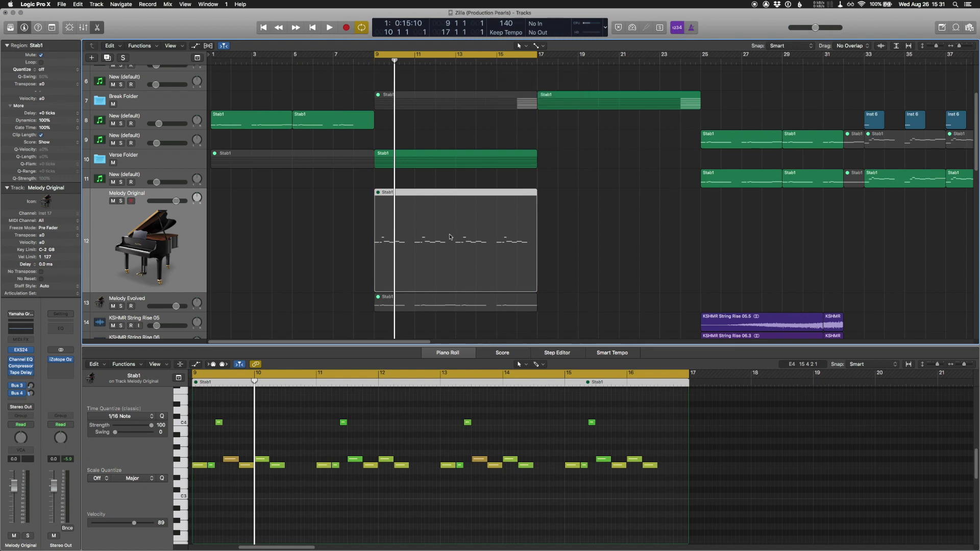
pyautogui.hotkey('ctrl', 's')
pyautogui.click(486, 303)
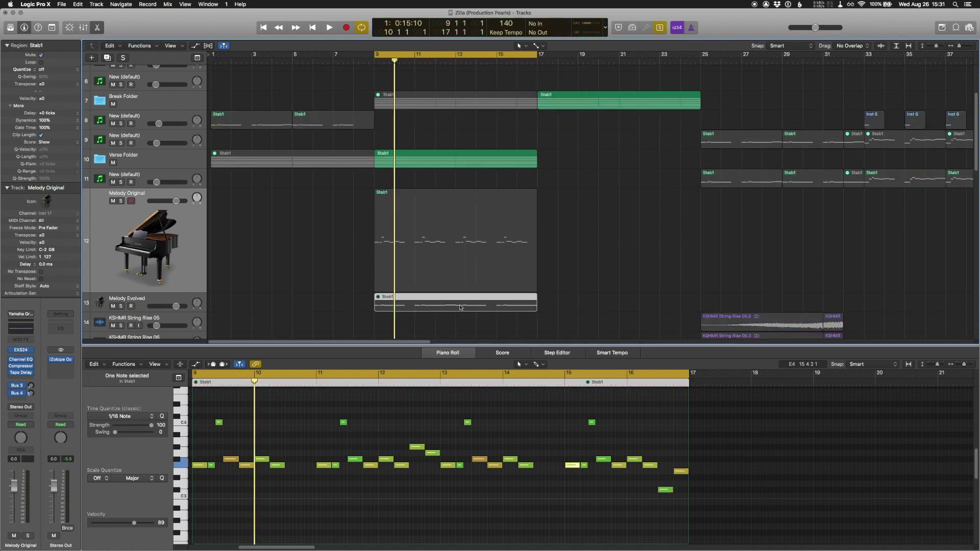
# Play Melody Original through the loop, stop, then bring up Melody Evolved's notes.
pyautogui.press('Up')
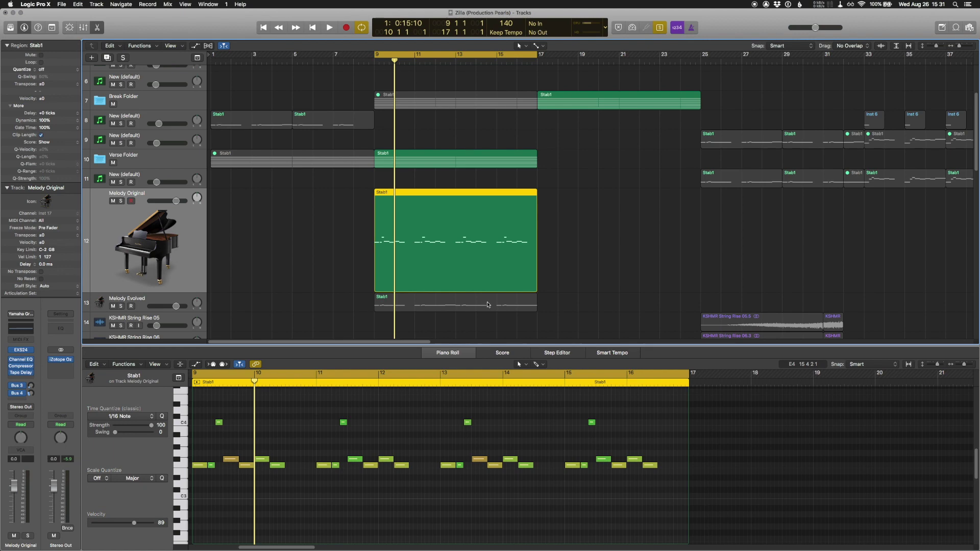
pyautogui.press('space')
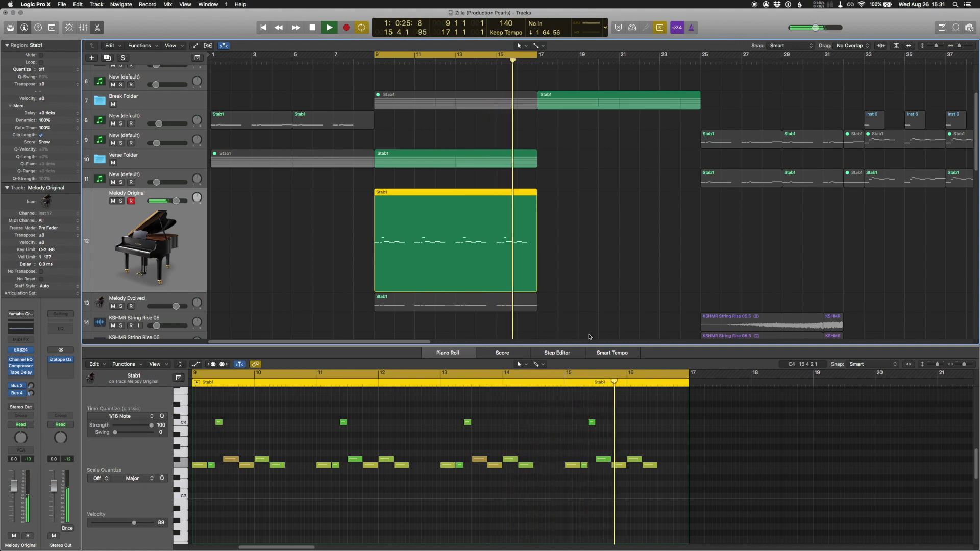
pyautogui.press('space')
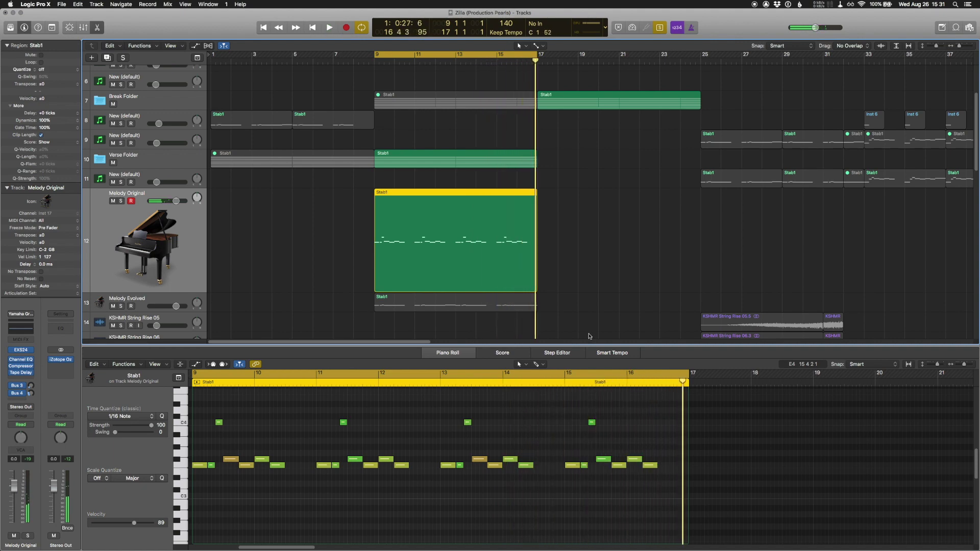
pyautogui.click(420, 303)
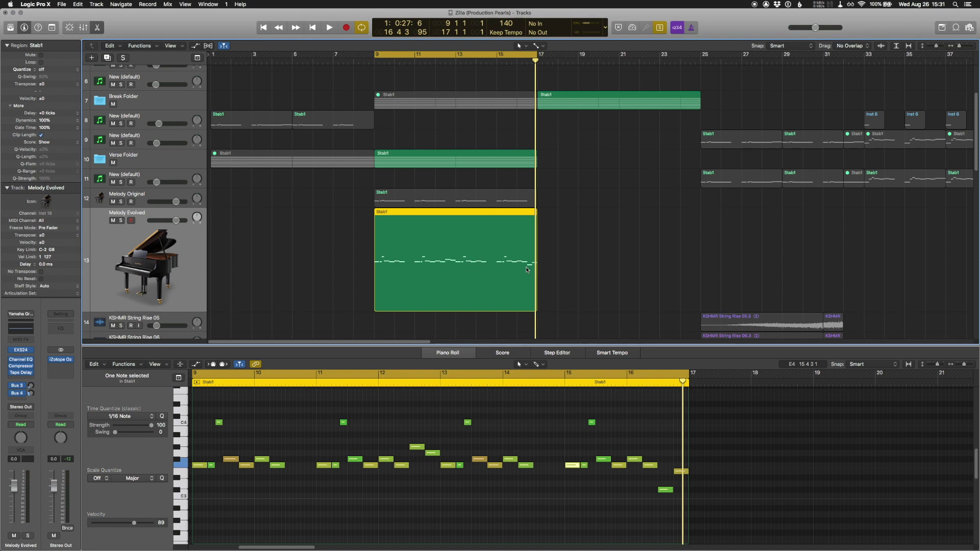
pyautogui.press('space')
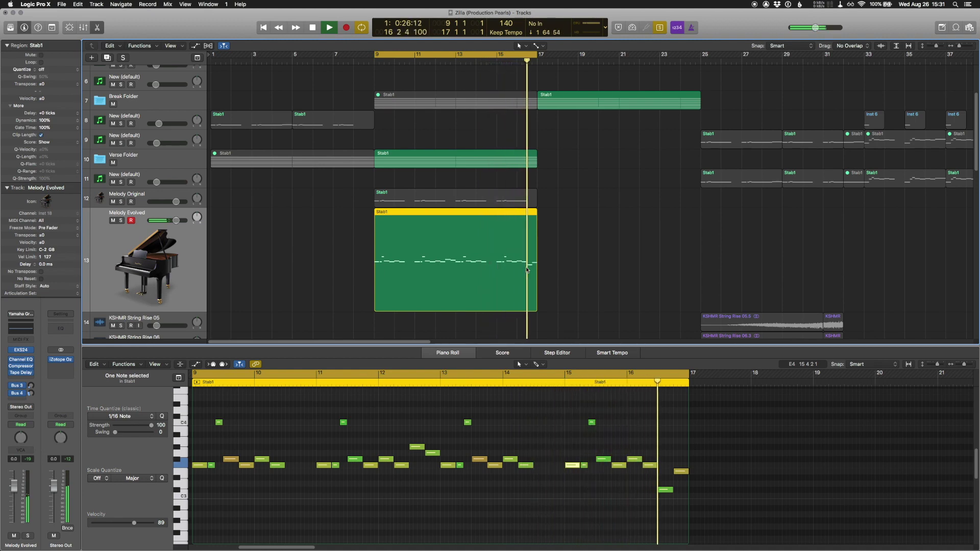
pyautogui.press('space')
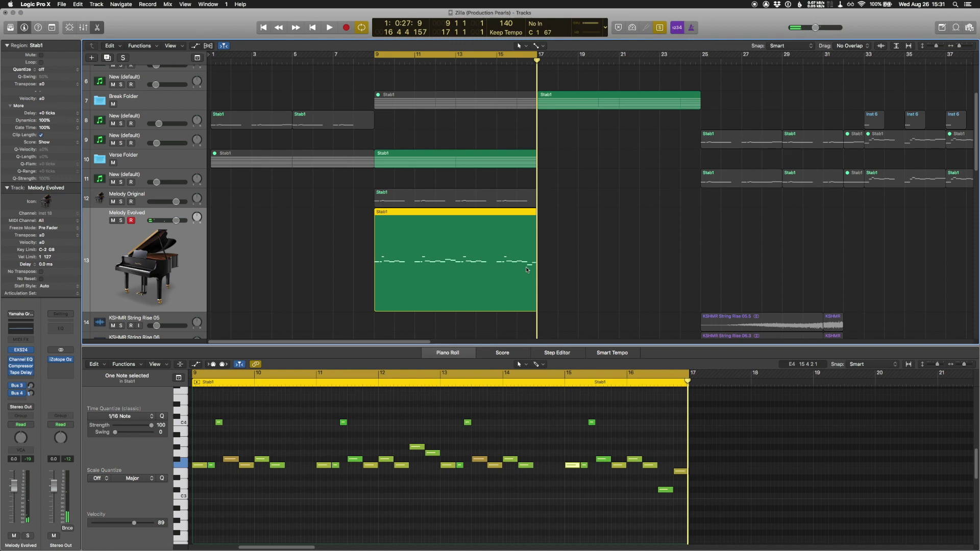